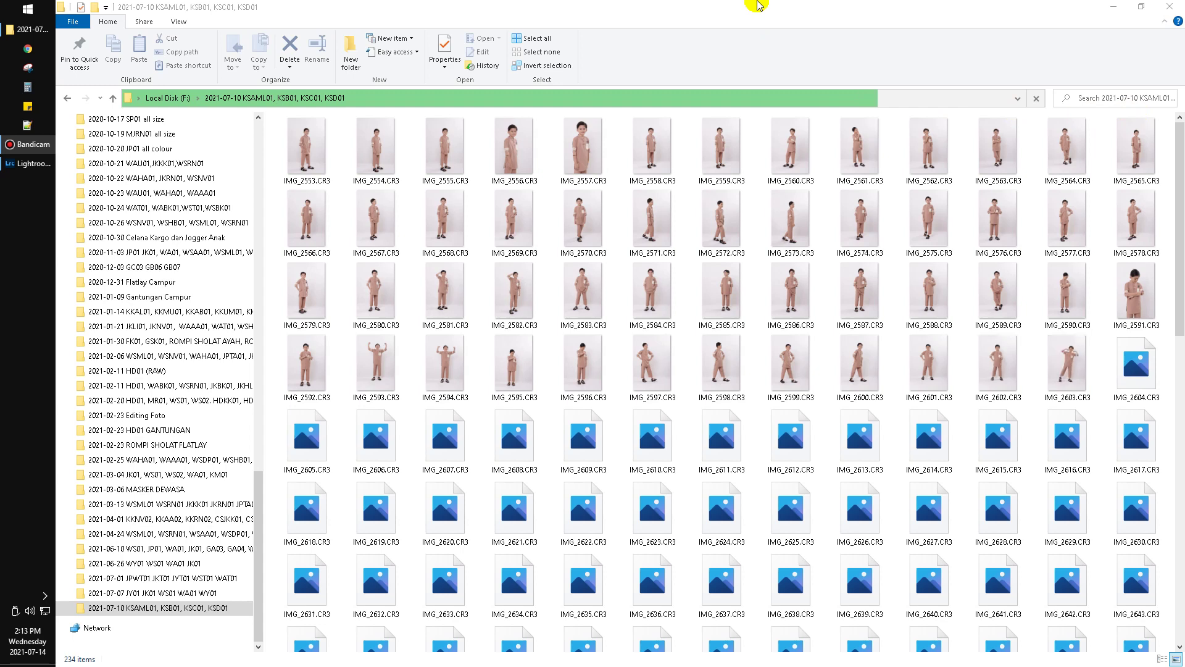
Step: Look over the CR3 photos in the shoot folder, starting with IMG_2553.CR3
click(759, 5)
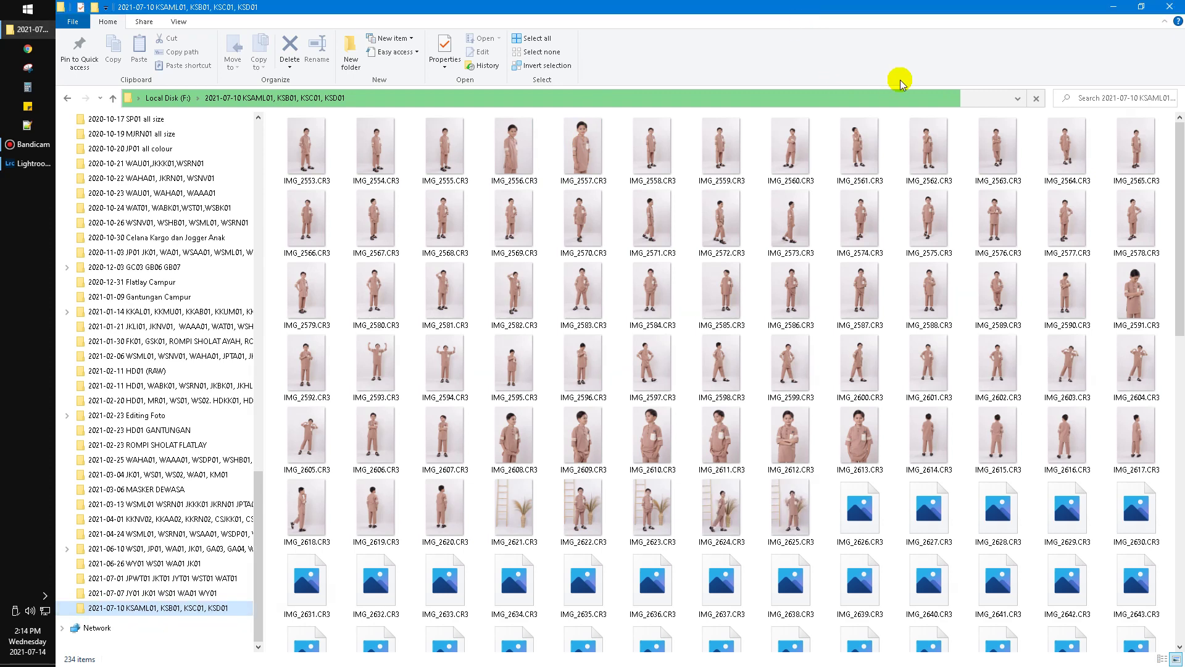
mouse_move(1032, 68)
mouse_down()
mouse_move(953, 70)
mouse_move(928, 131)
mouse_move(1042, 144)
mouse_move(1004, 61)
mouse_up()
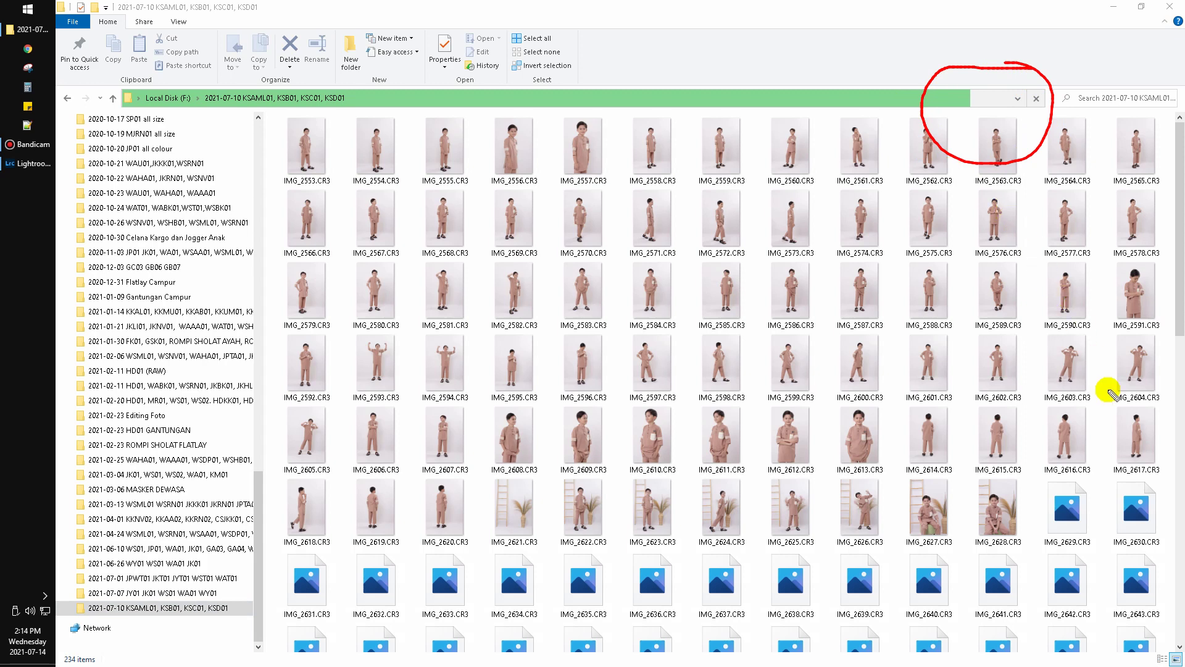
click(973, 277)
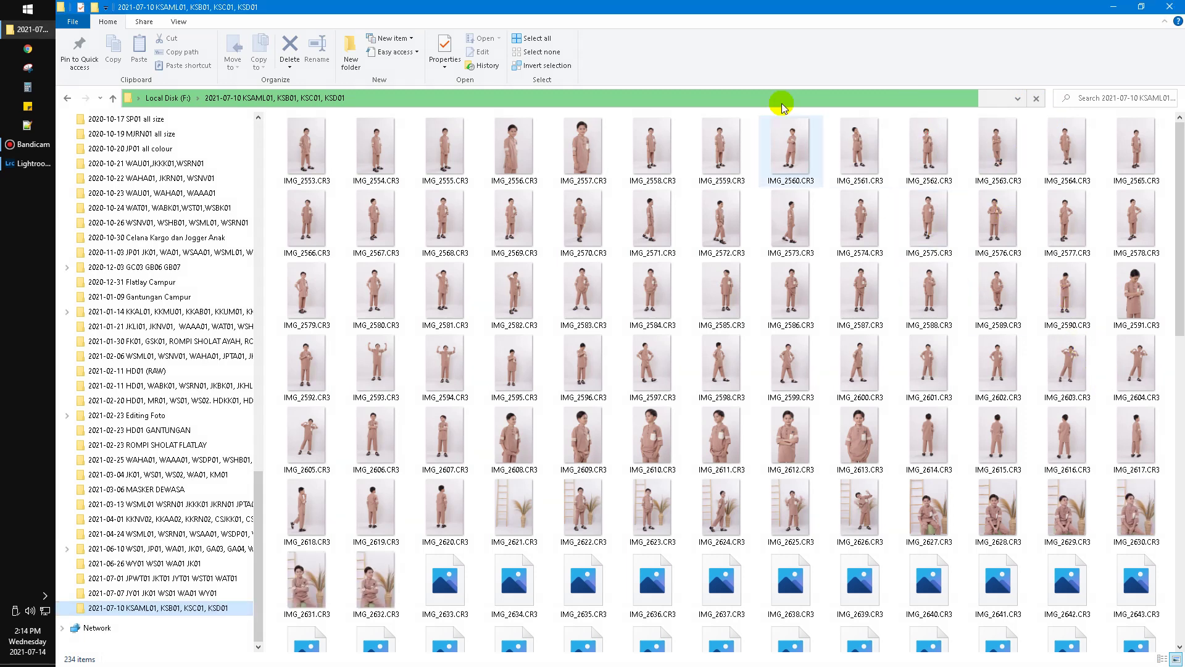
click(316, 165)
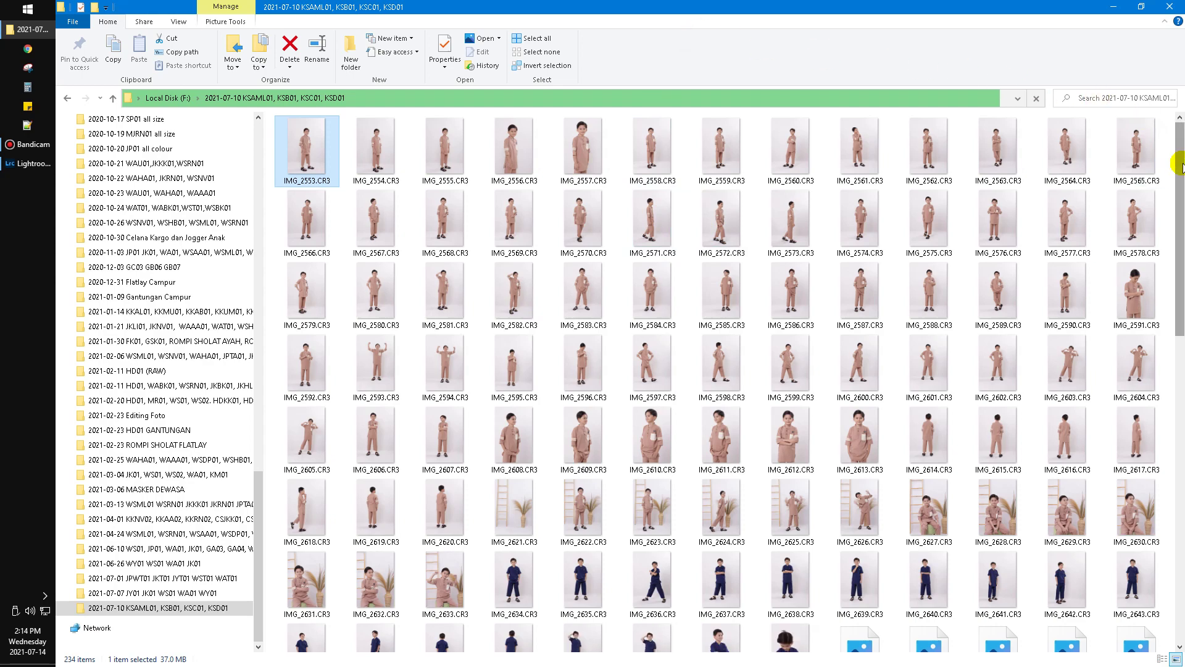
scroll(1173, 234, down, 3)
scroll(1170, 253, up, 3)
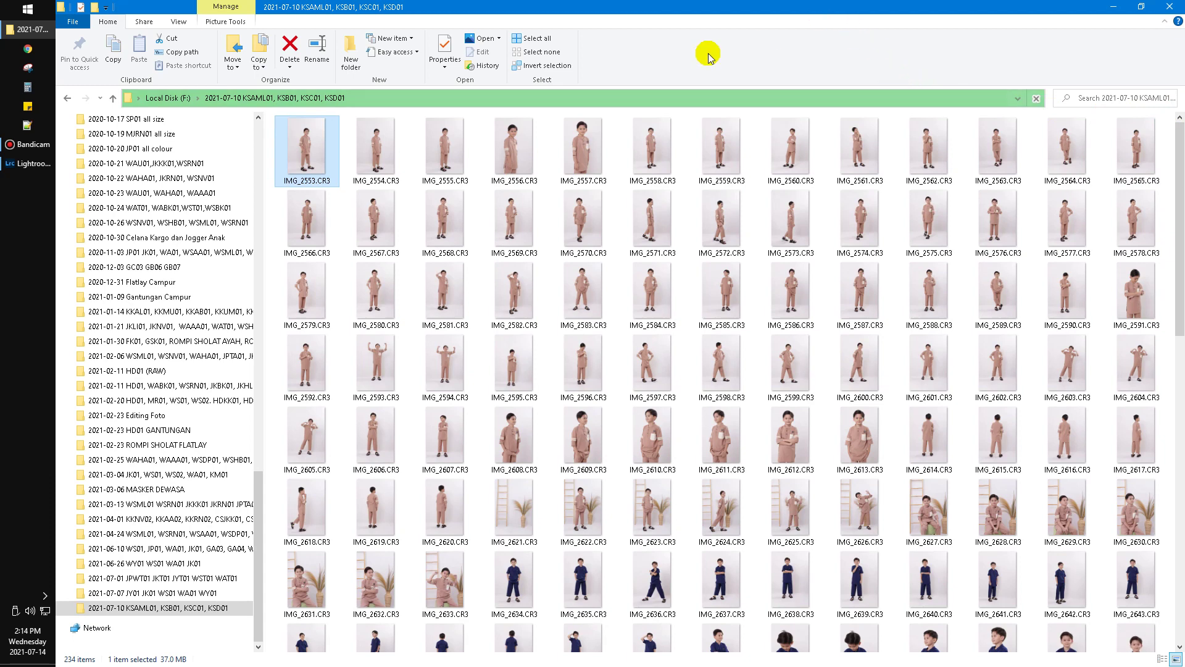
click(42, 163)
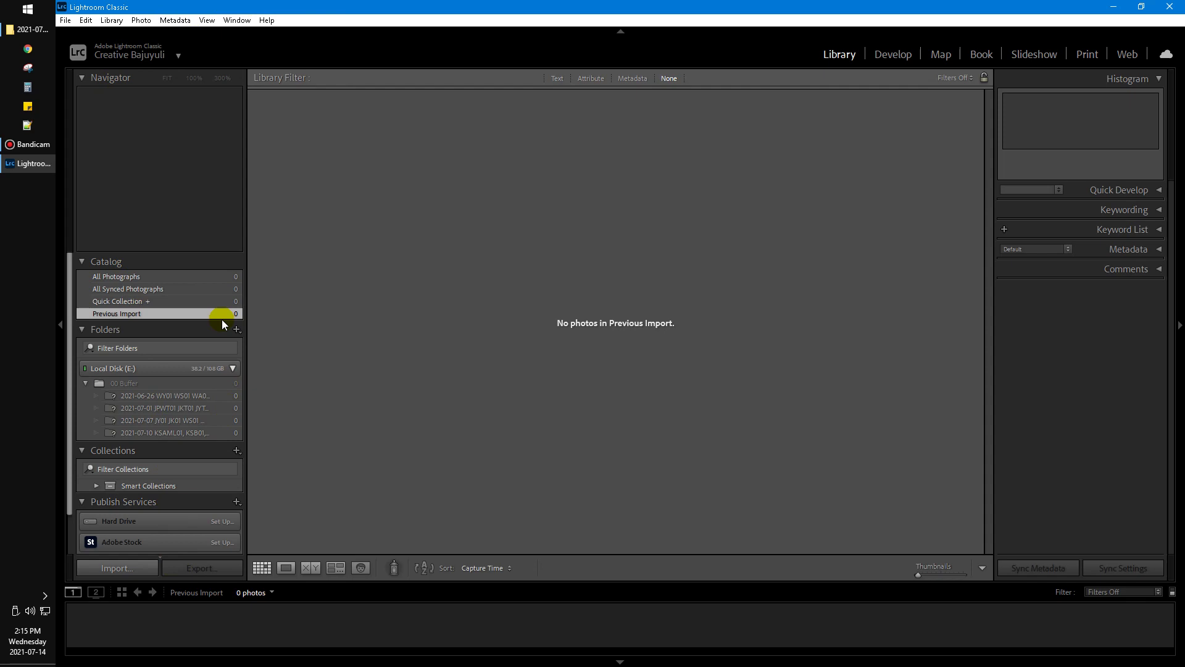
Step: Start an import with the 2021-07-10 folder on Local Disk (F:) as the source
click(132, 566)
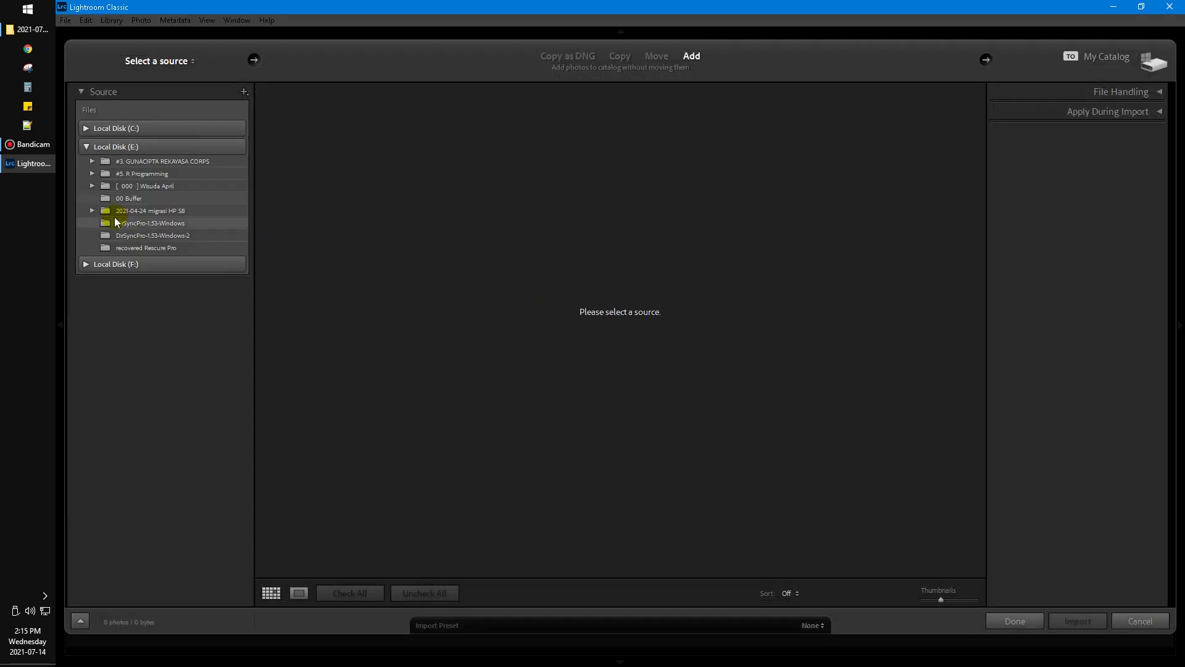
click(86, 264)
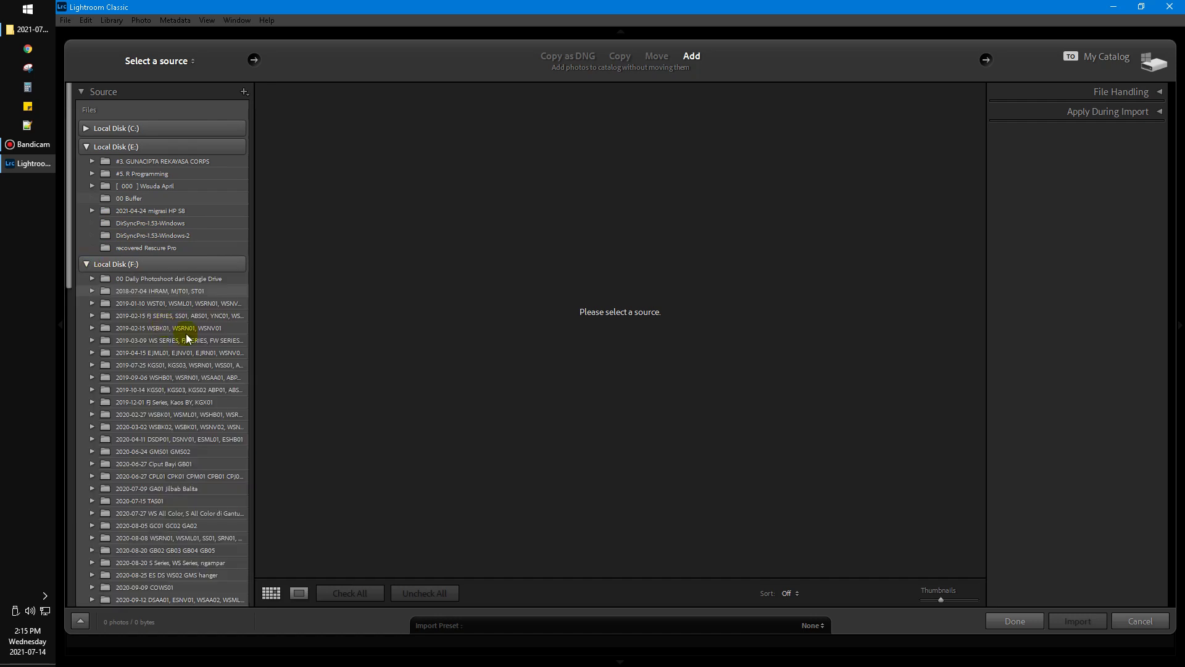
scroll(213, 370, down, 10)
scroll(212, 377, down, 5)
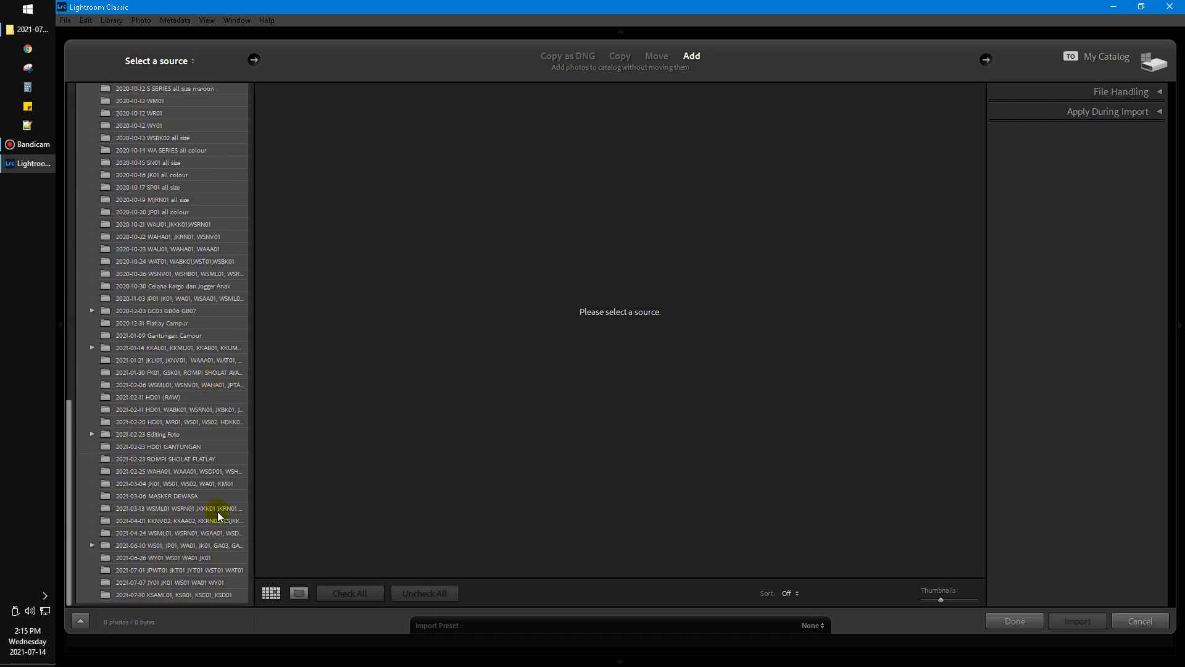
click(214, 596)
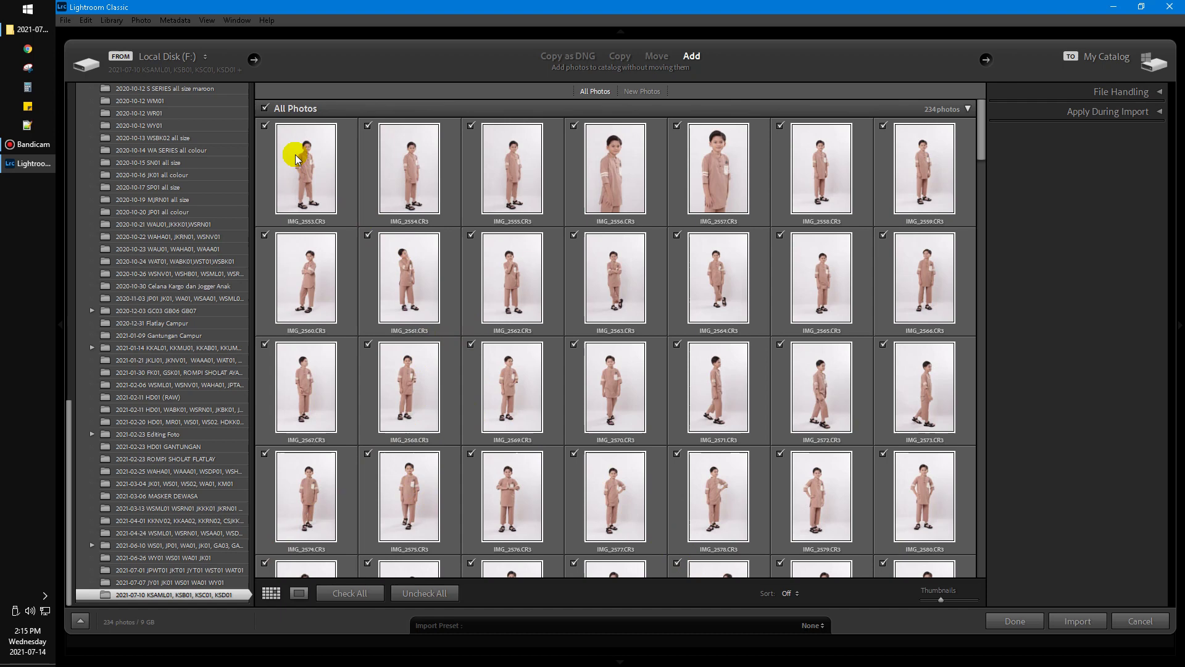
Step: Import only photos IMG_2553 through IMG_2557 from that folder
click(414, 595)
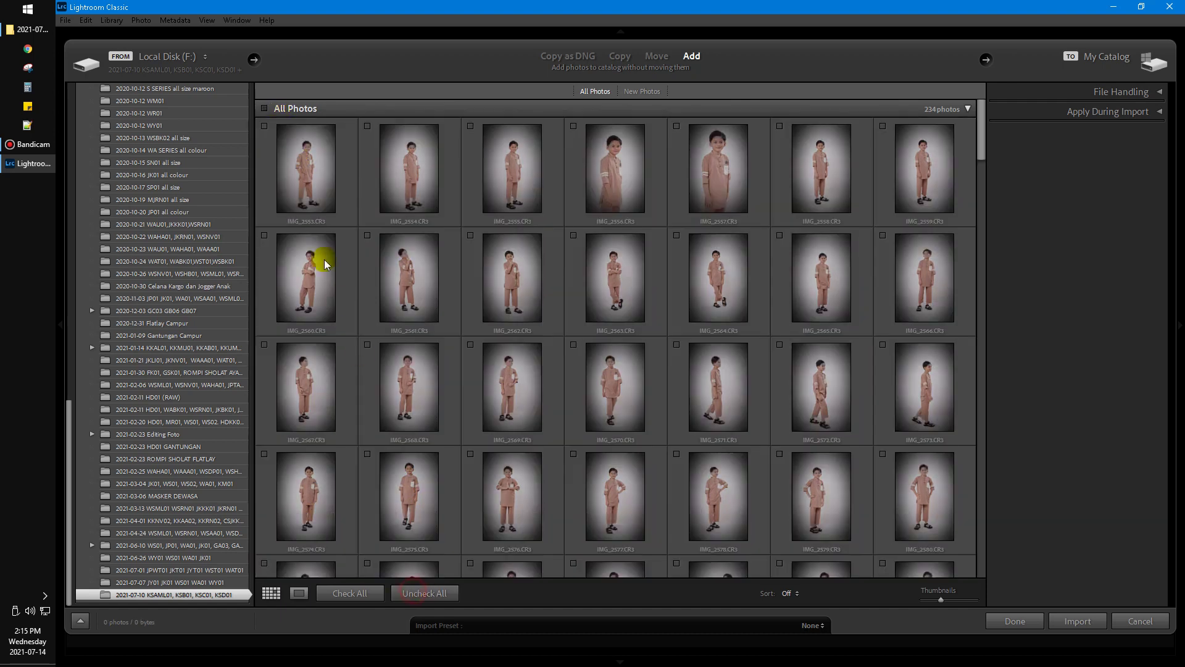
click(288, 165)
click(428, 172)
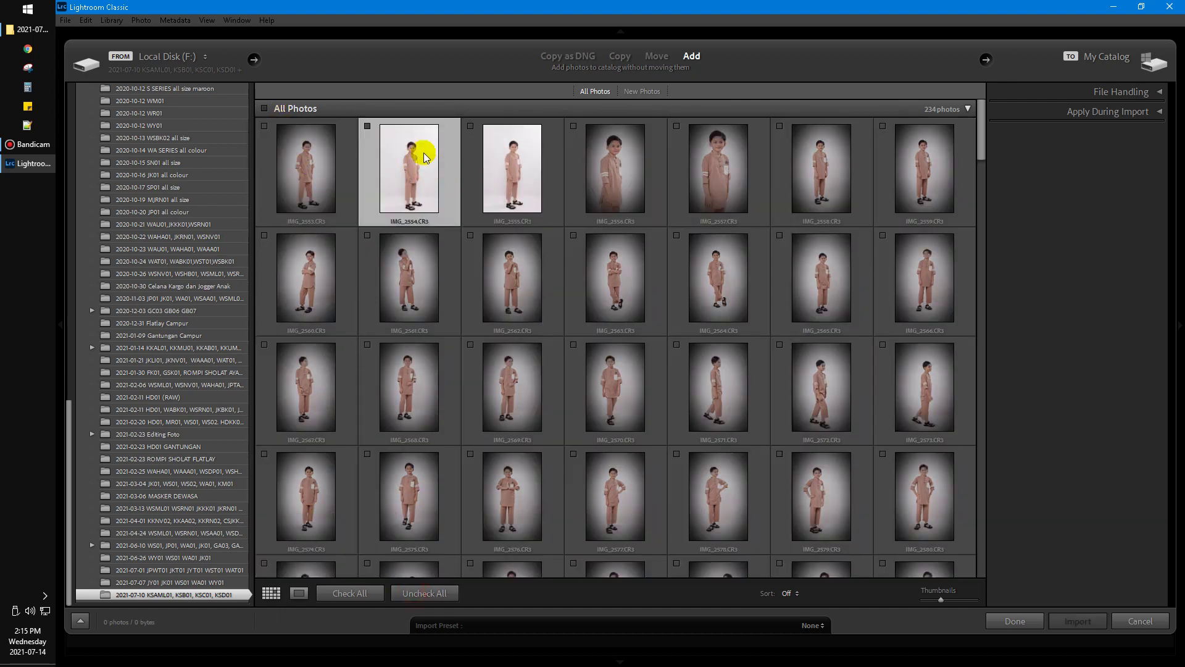
click(264, 126)
click(369, 125)
click(471, 126)
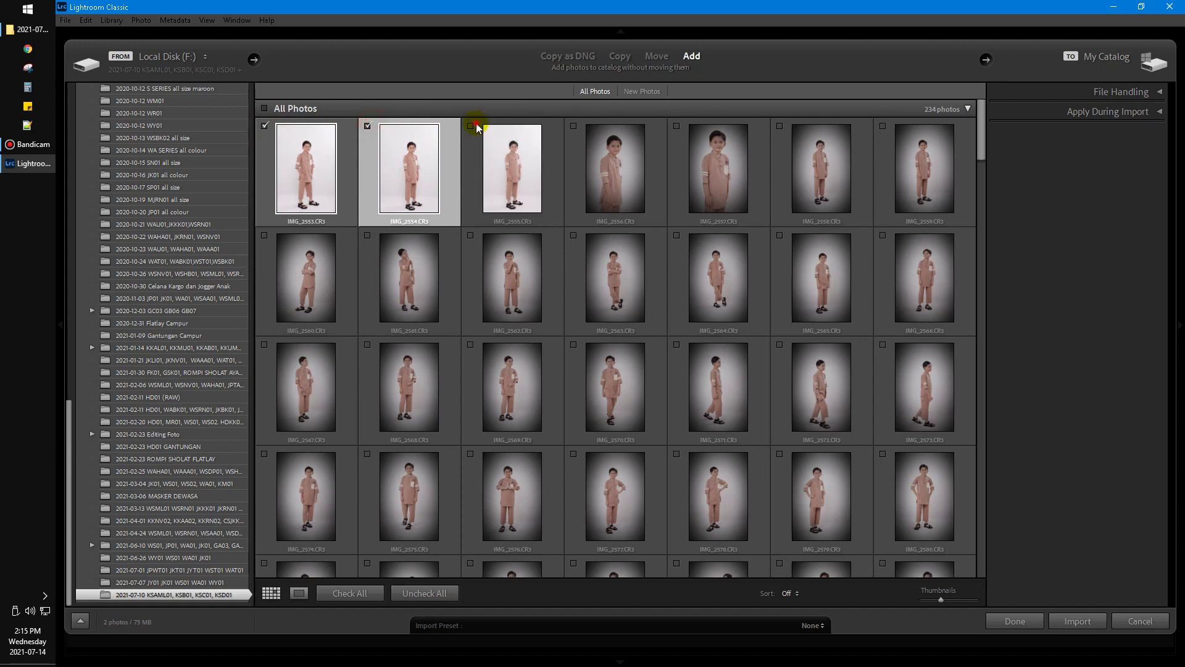
click(574, 126)
click(677, 126)
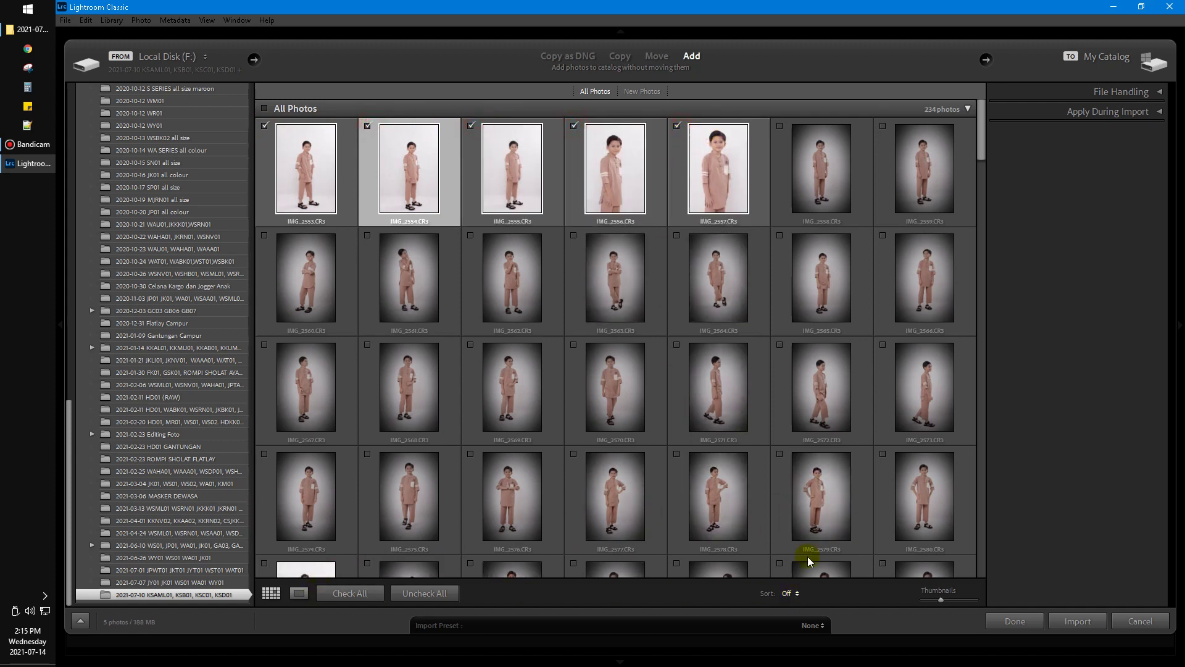
click(1106, 621)
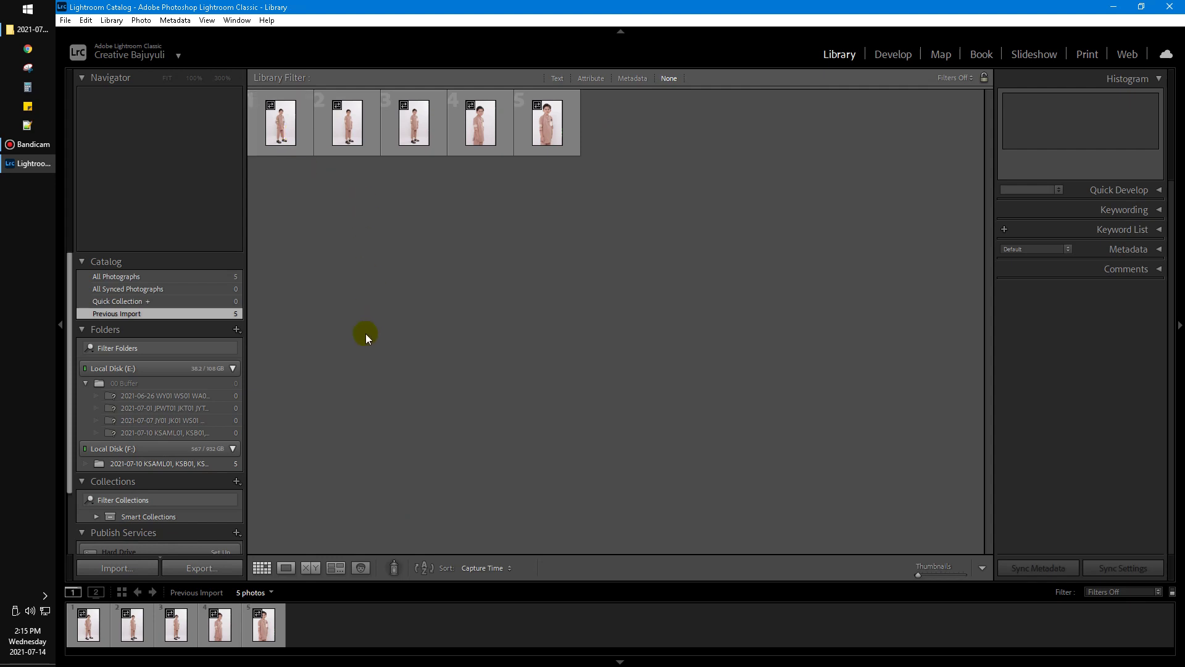
Step: Export all five photos as JPEGs into the Untitled Export subfolder beside the originals
click(282, 120)
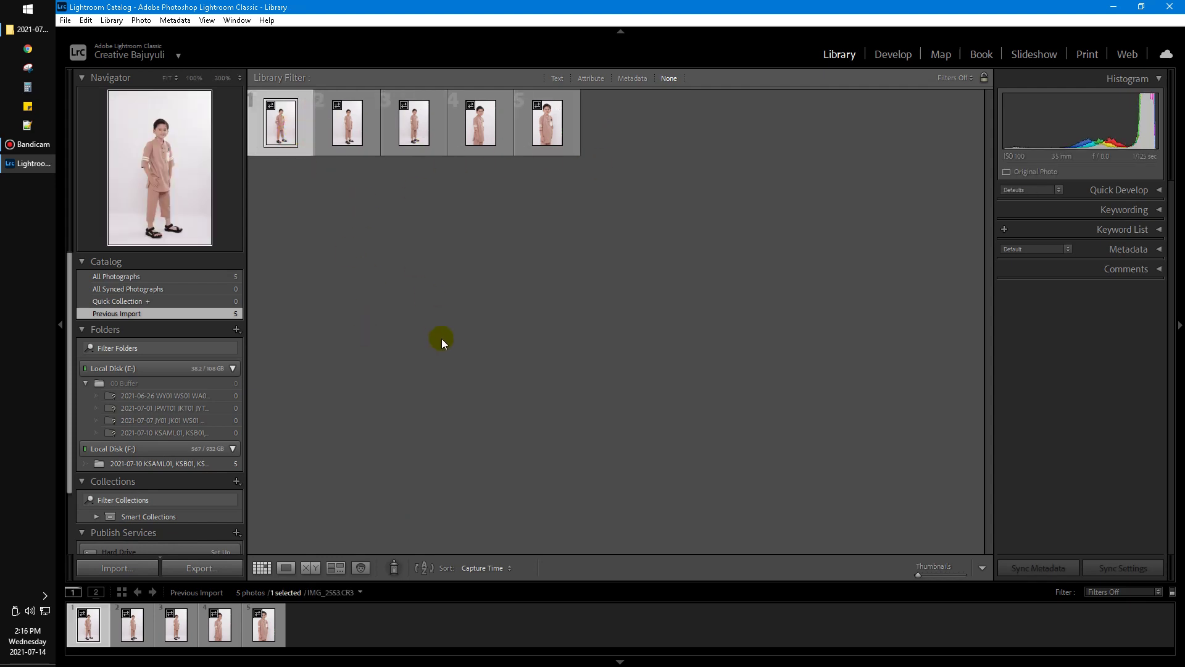
key(ctrl+a)
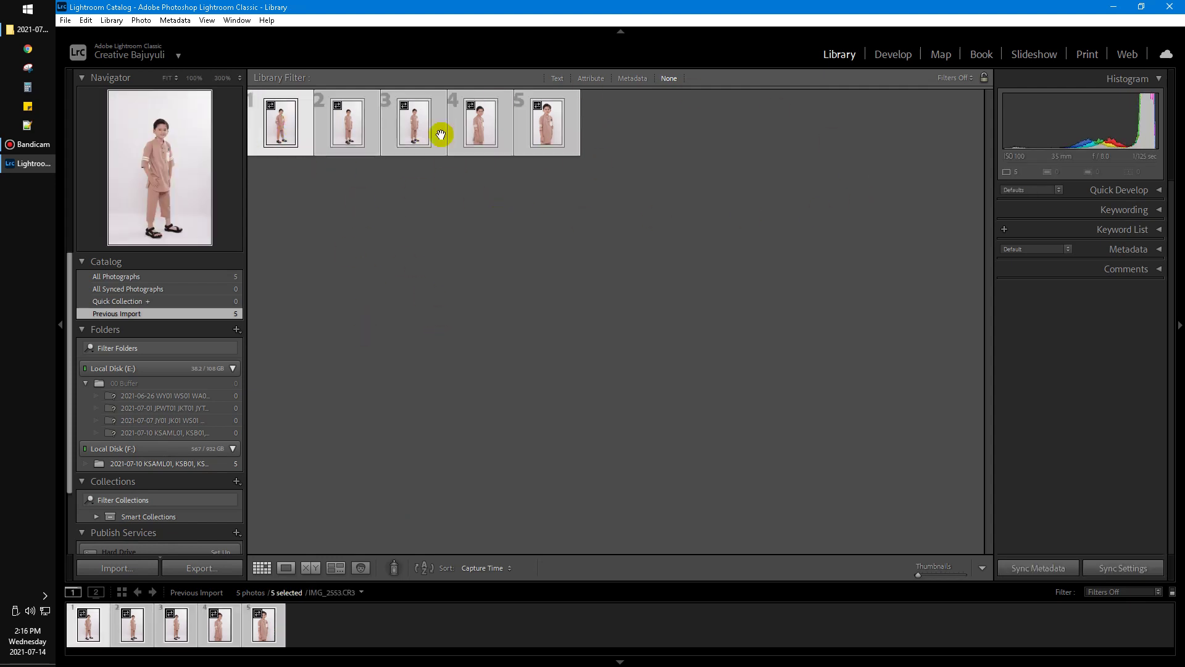
click(202, 568)
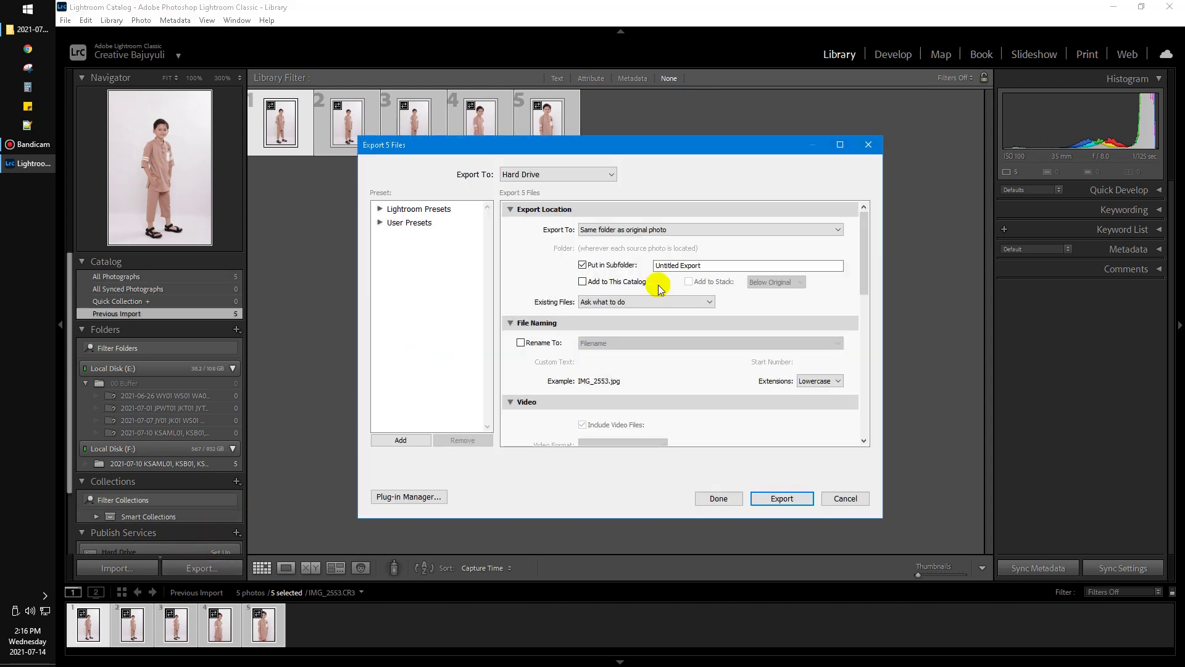
click(702, 265)
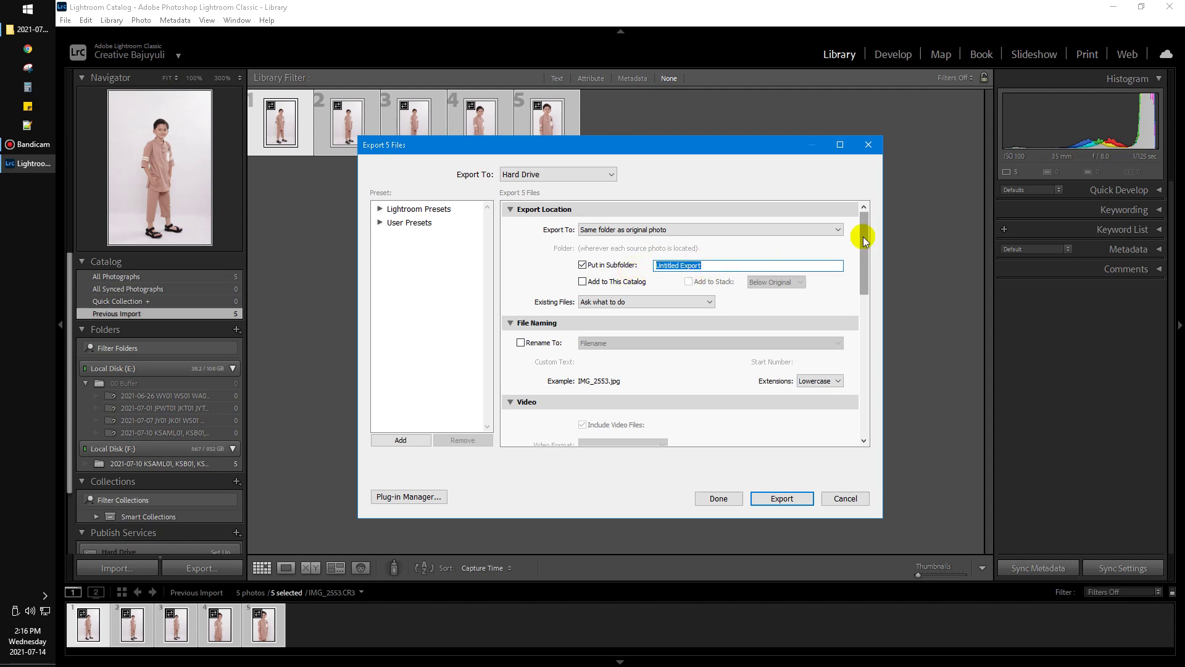
drag(864, 240, 880, 342)
scroll(861, 331, up, 2)
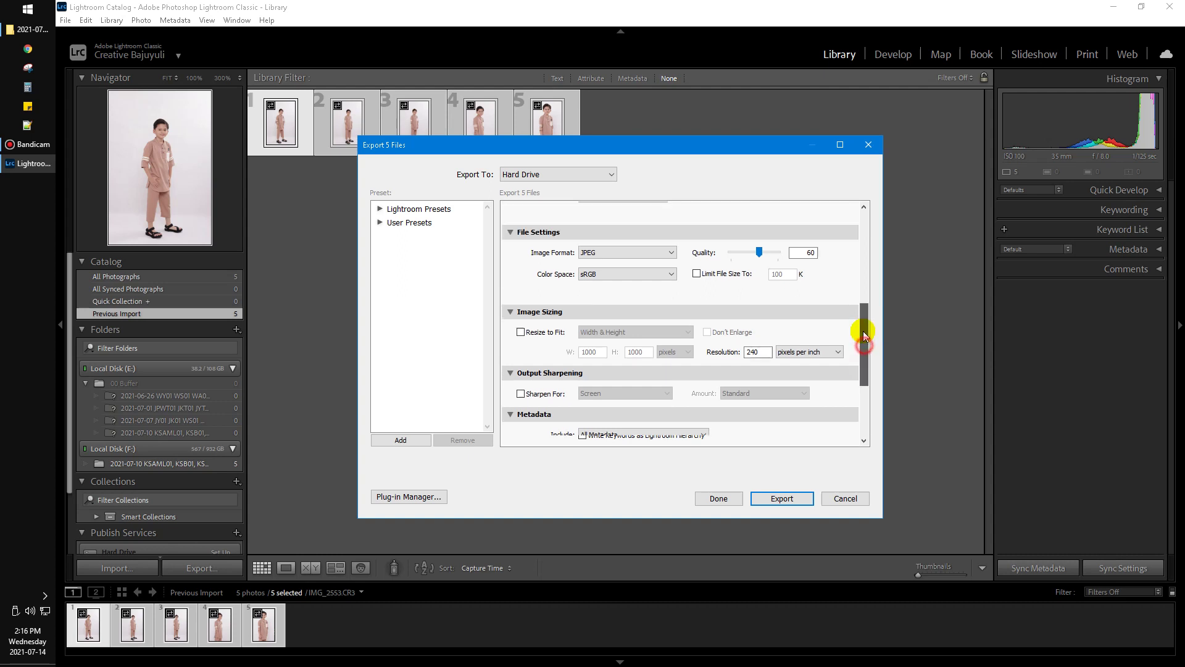
click(645, 294)
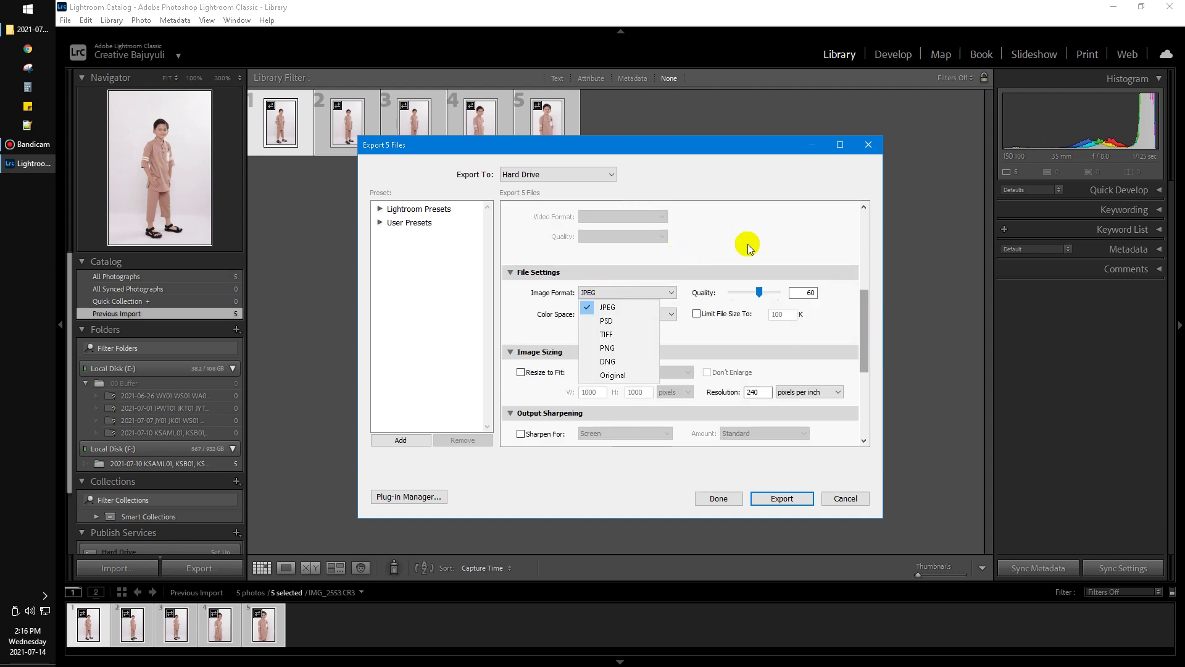
click(793, 247)
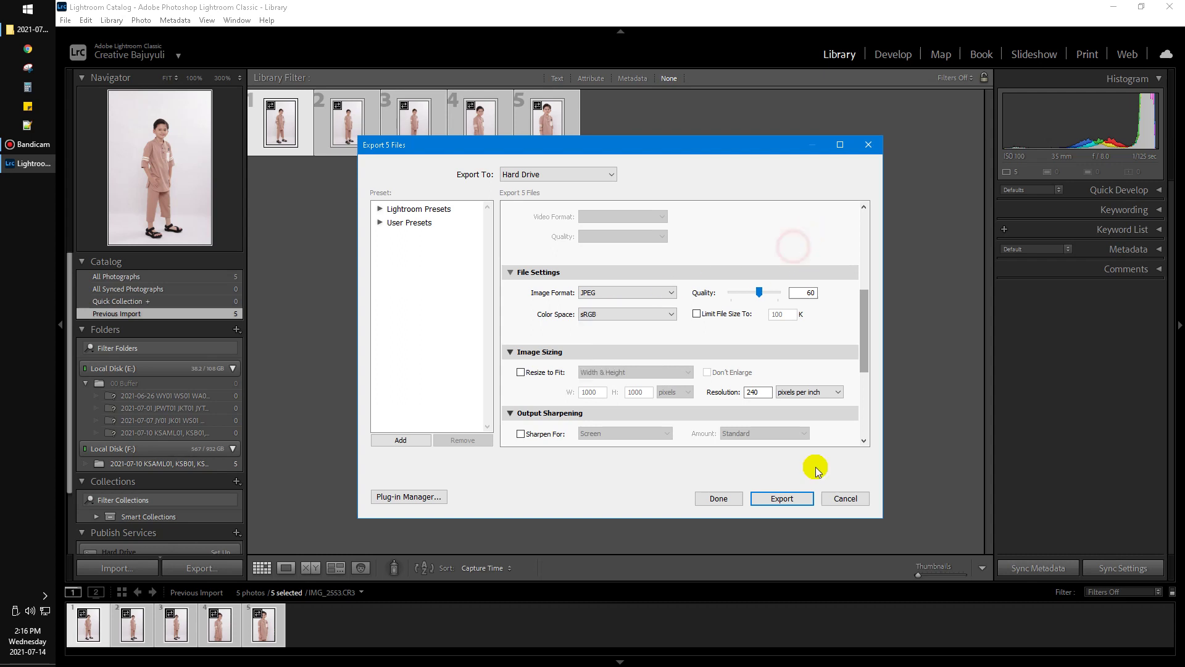
click(797, 502)
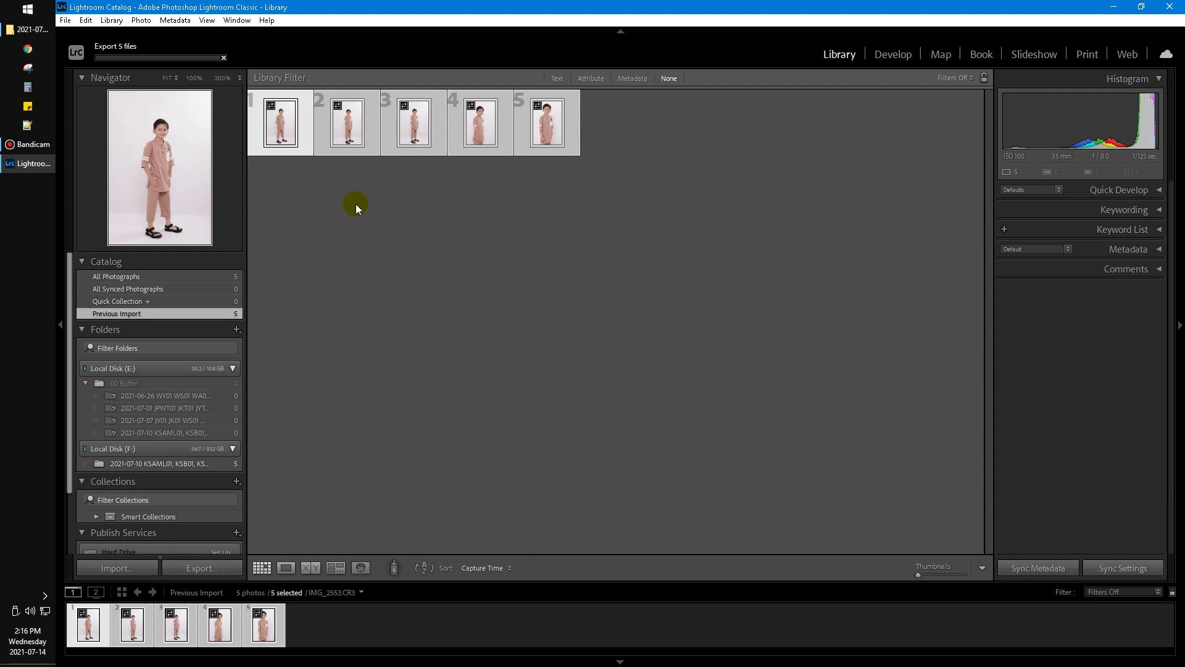